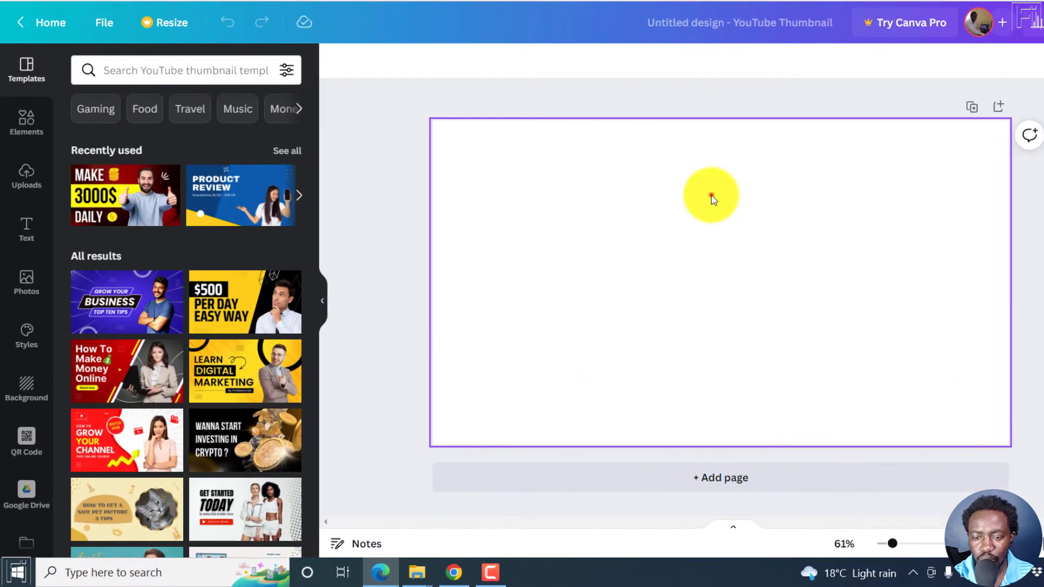
# Select the blank YouTube thumbnail page on the canvas.
pyautogui.click(701, 203)
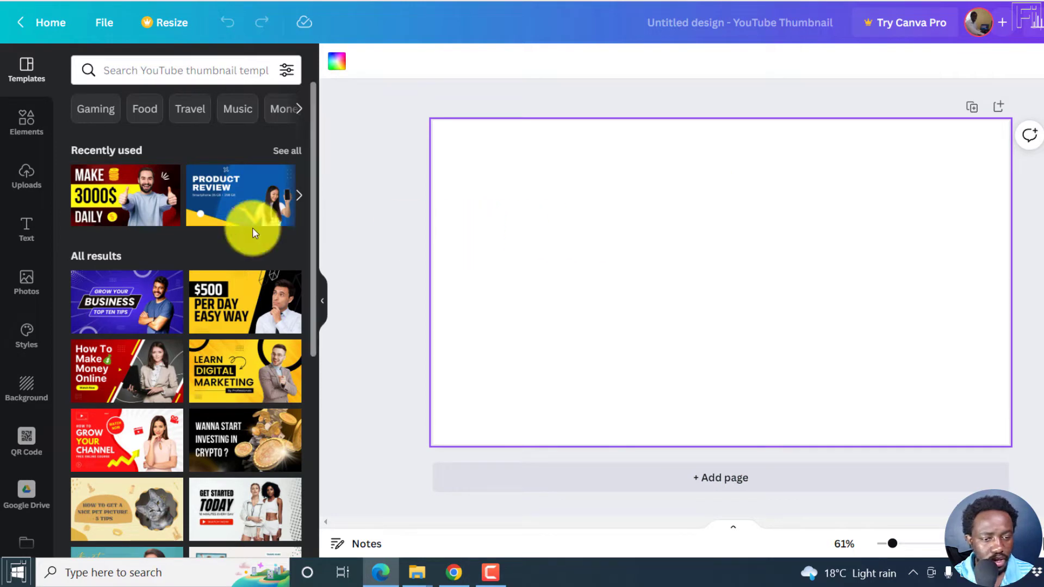
# Add the smiling woman-with-headphones photo and set it as the page background.
pyautogui.click(31, 270)
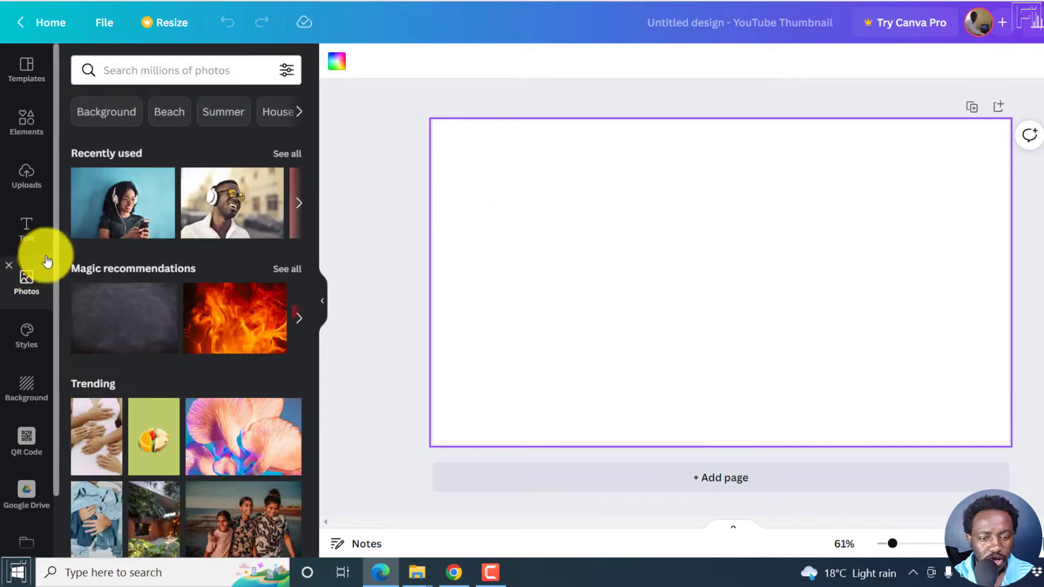
pyautogui.click(139, 215)
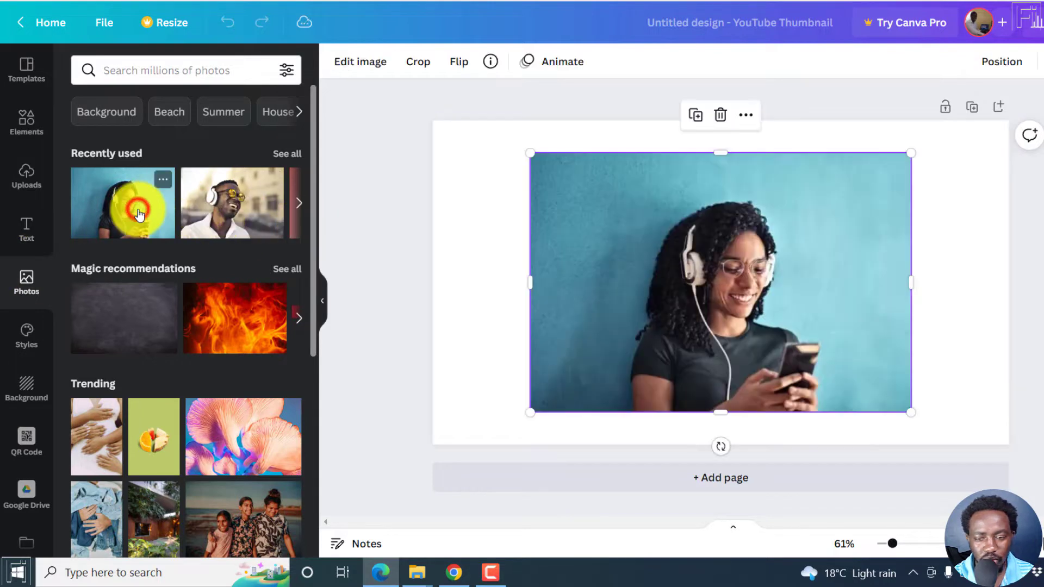
pyautogui.rightClick(696, 236)
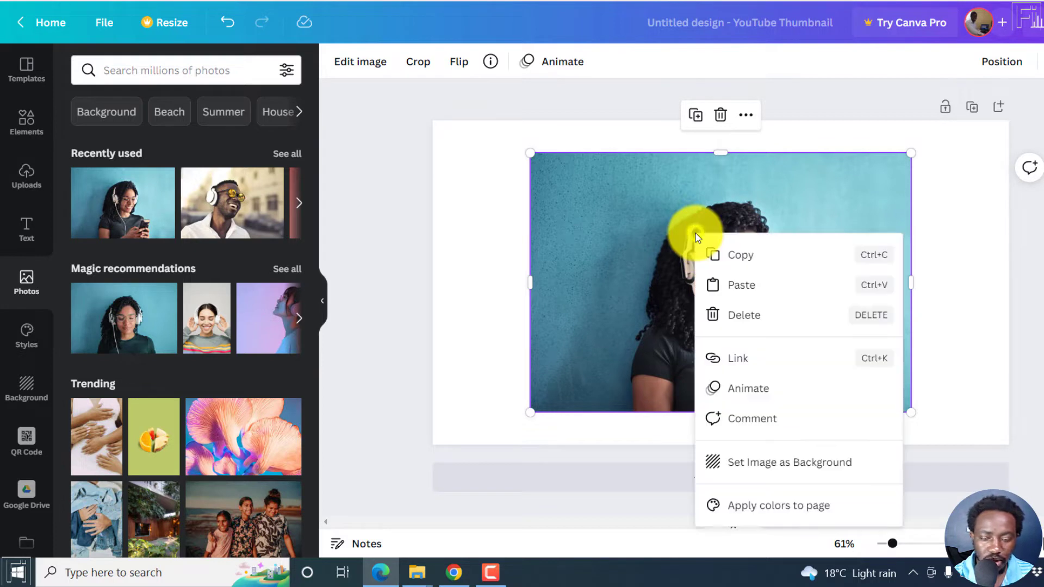
pyautogui.click(770, 464)
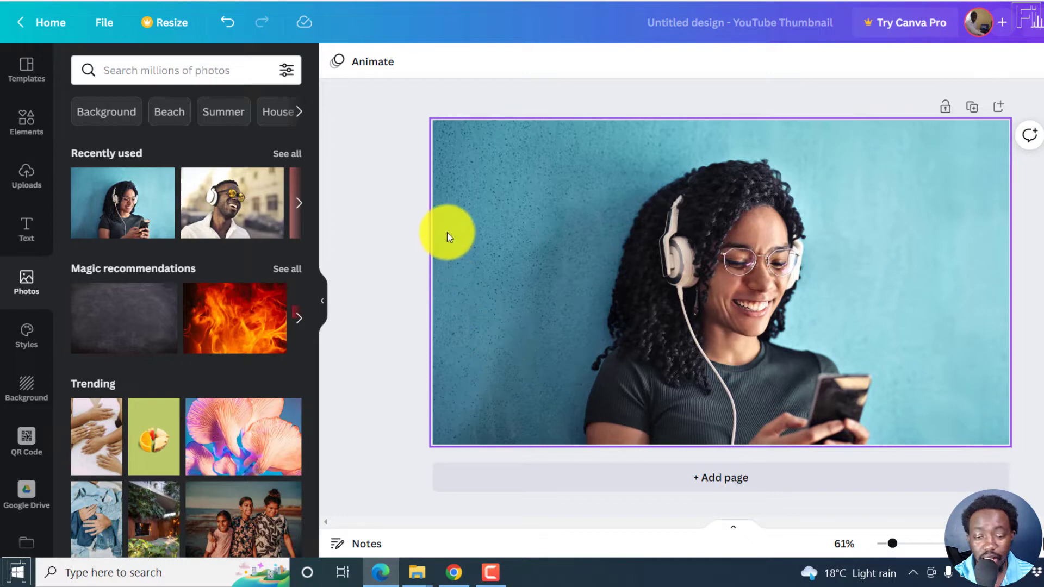
# Add a heading text box to the thumbnail from the Text panel.
pyautogui.click(27, 228)
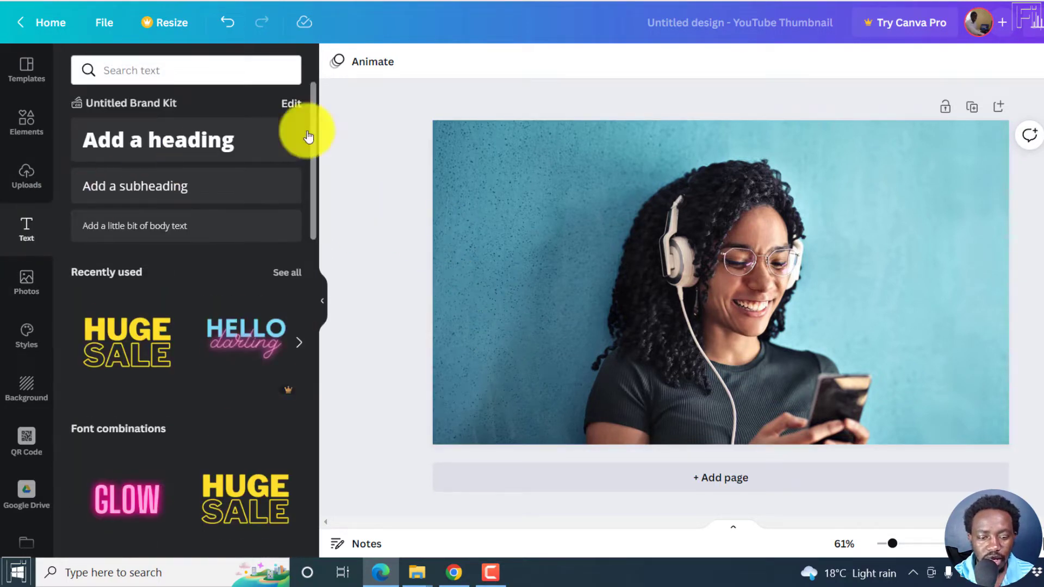
pyautogui.moveTo(313, 126); pyautogui.dragTo(316, 364)
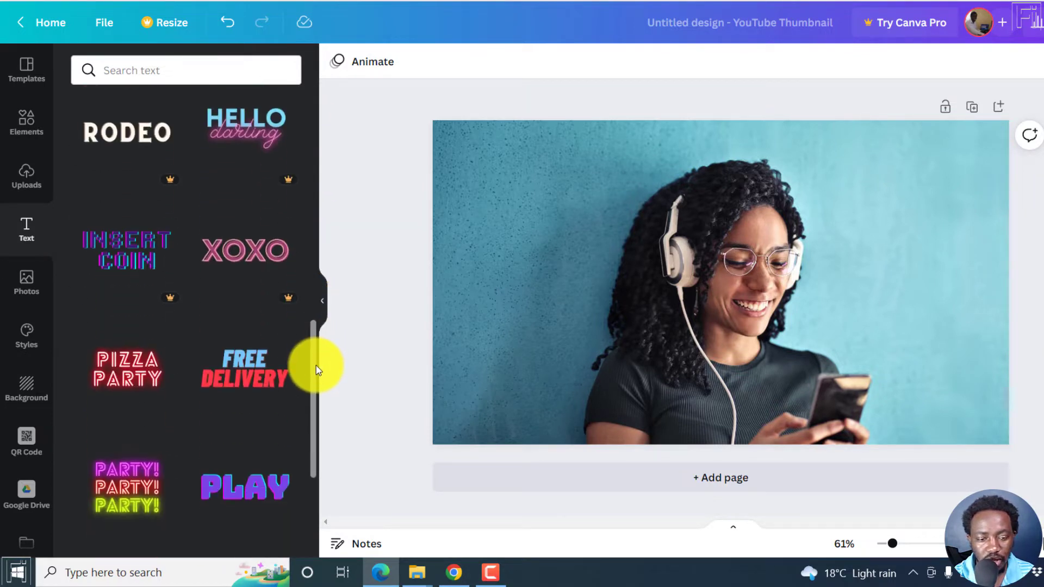
pyautogui.moveTo(315, 364); pyautogui.dragTo(312, 125)
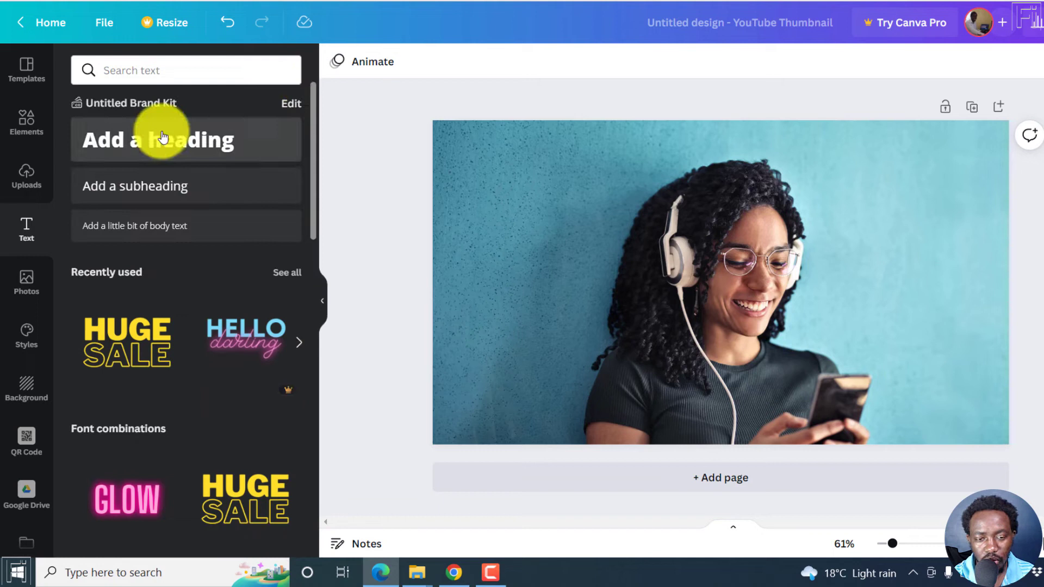
pyautogui.click(186, 139)
# Replace the heading placeholder with 'NEW HITS!' and select the new text.
pyautogui.moveTo(818, 292); pyautogui.dragTo(630, 287)
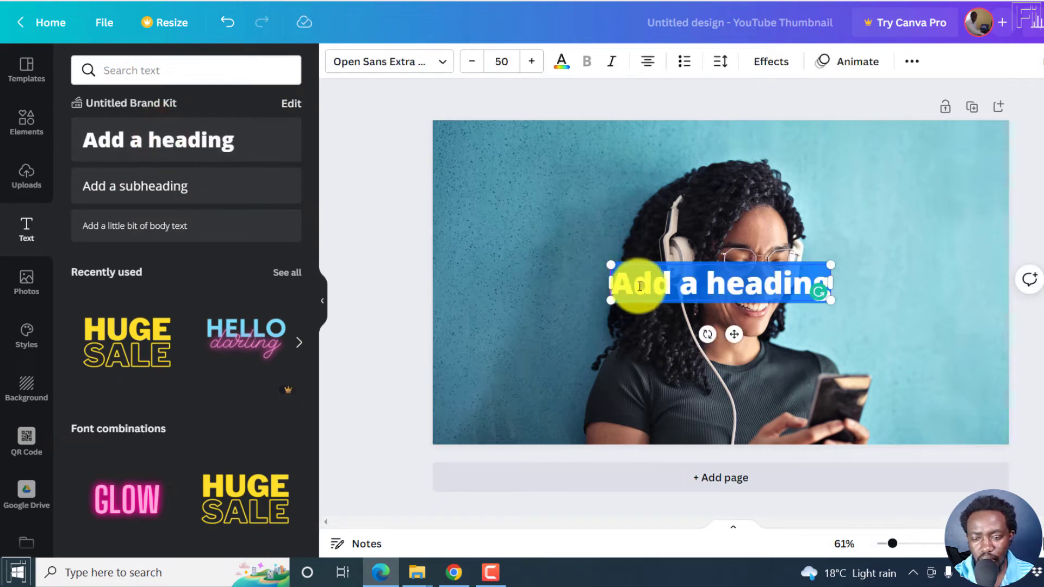
pyautogui.click(642, 284)
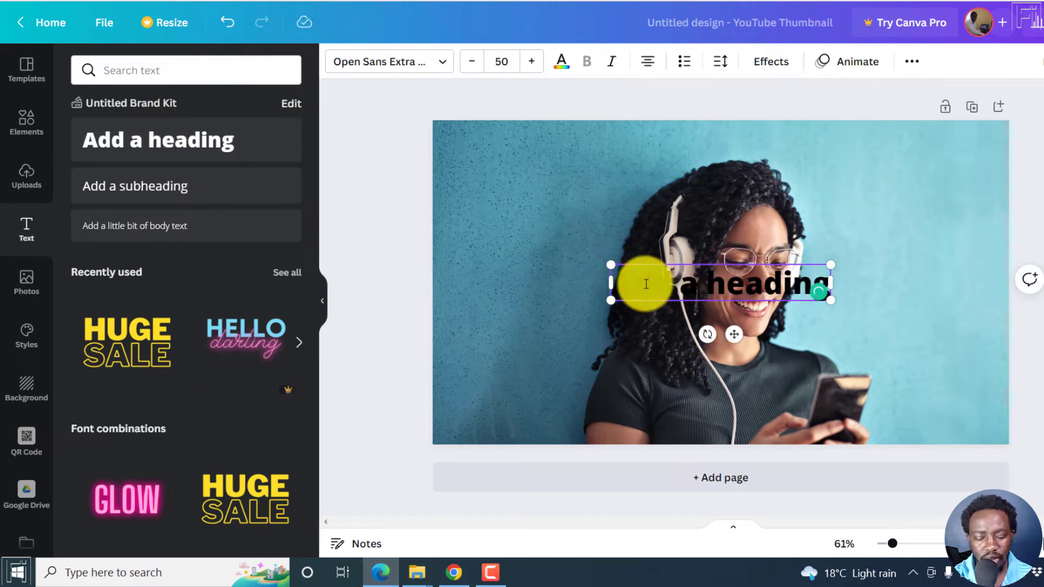
pyautogui.tripleClick(646, 283)
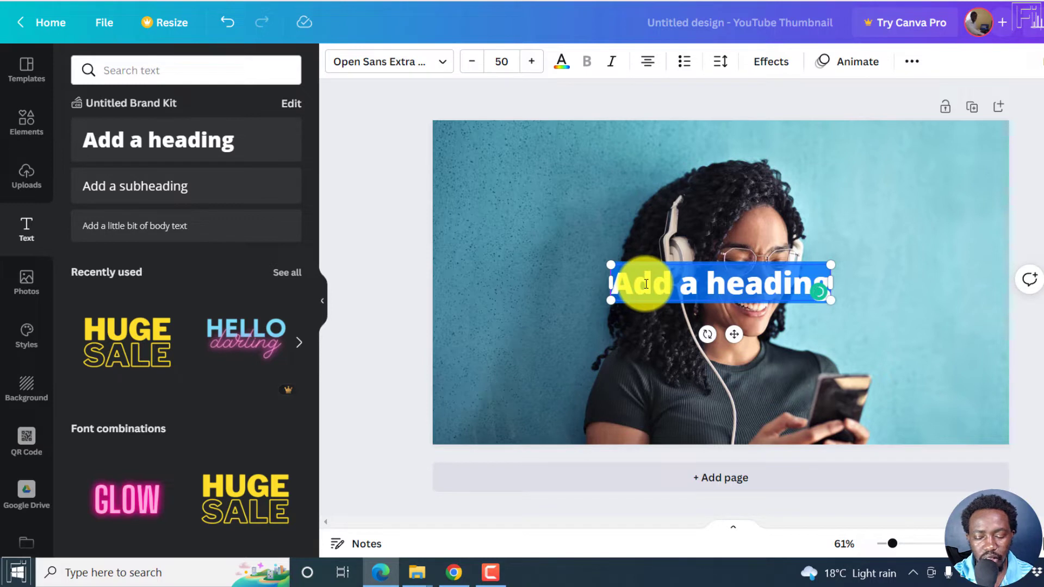
pyautogui.write('NEW HITS')
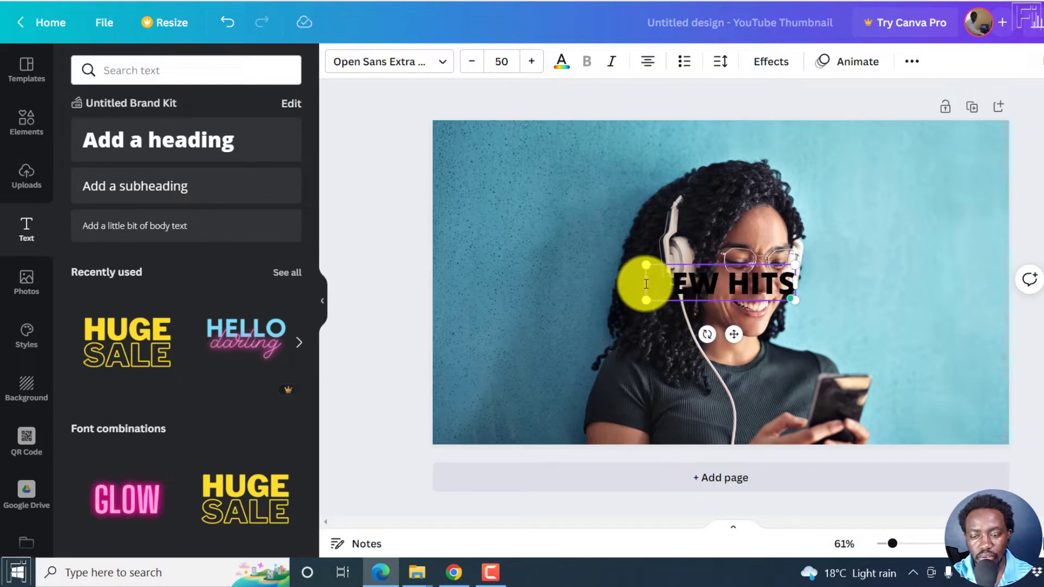
pyautogui.write('!')
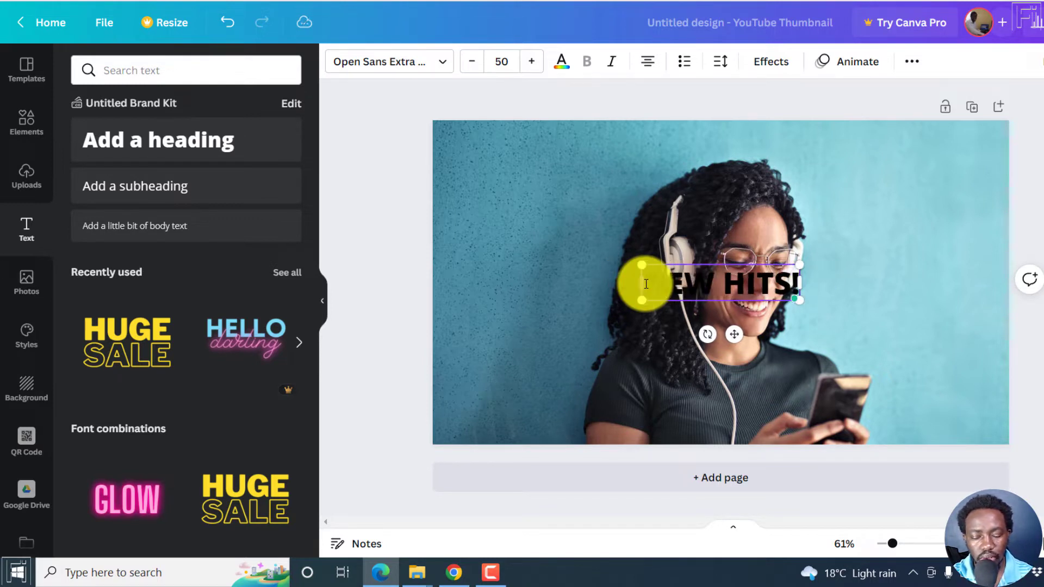
pyautogui.tripleClick(646, 283)
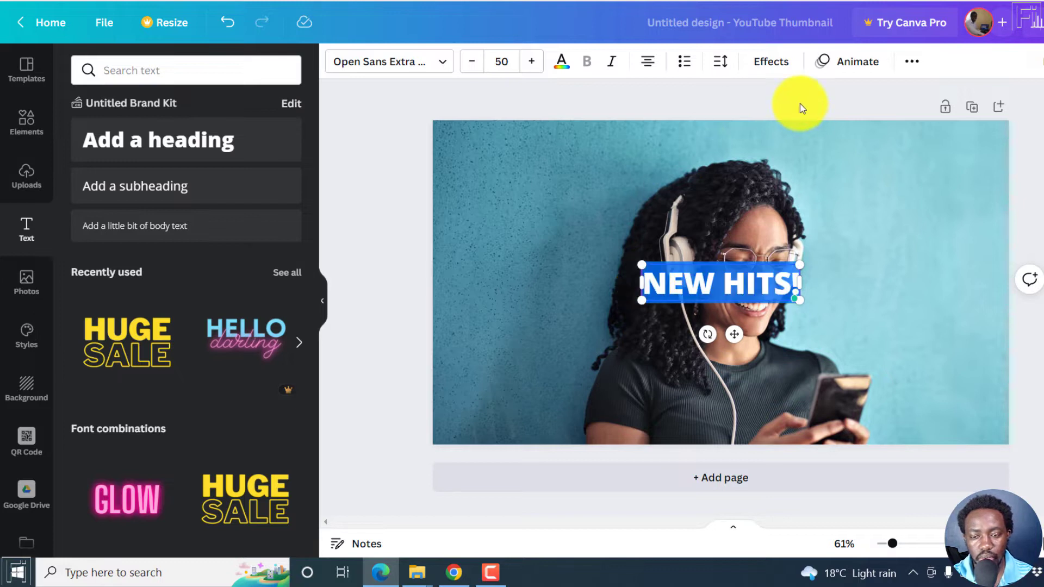
# Make the NEW HITS! text white and enlarge it to about three times its size.
pyautogui.click(561, 64)
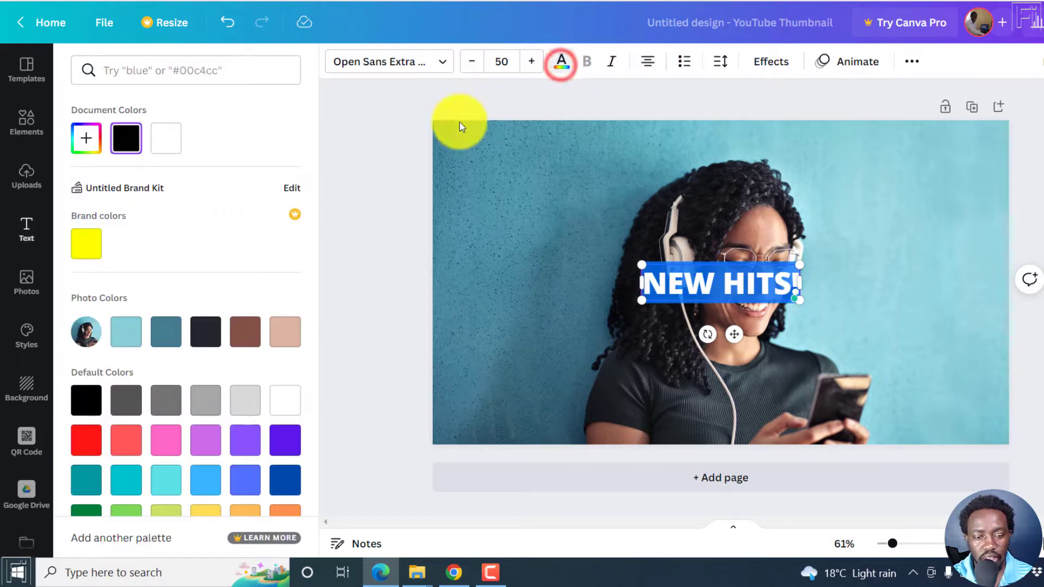
pyautogui.click(165, 136)
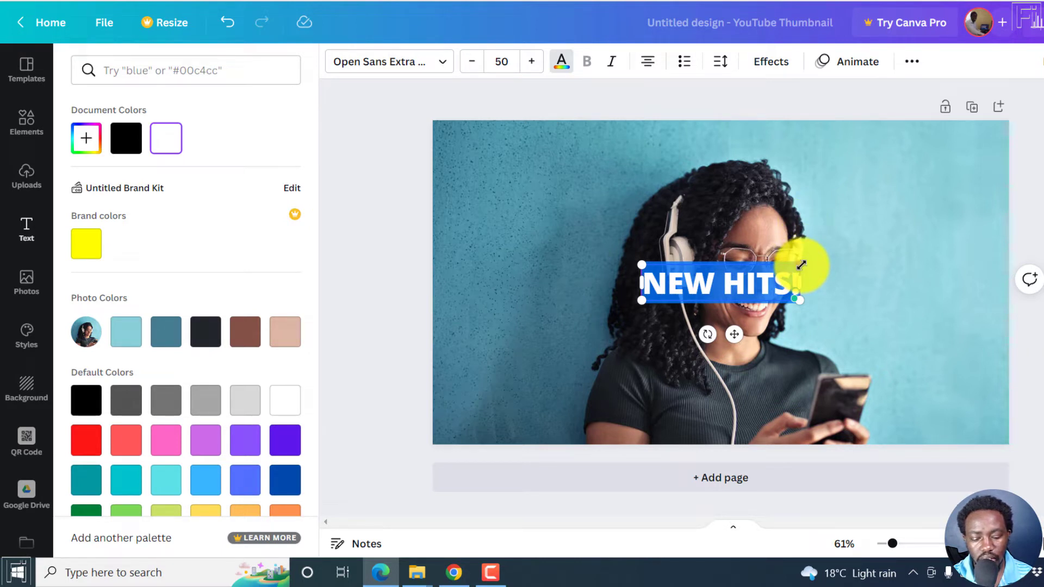
pyautogui.moveTo(802, 265); pyautogui.dragTo(986, 225)
pyautogui.click(407, 204)
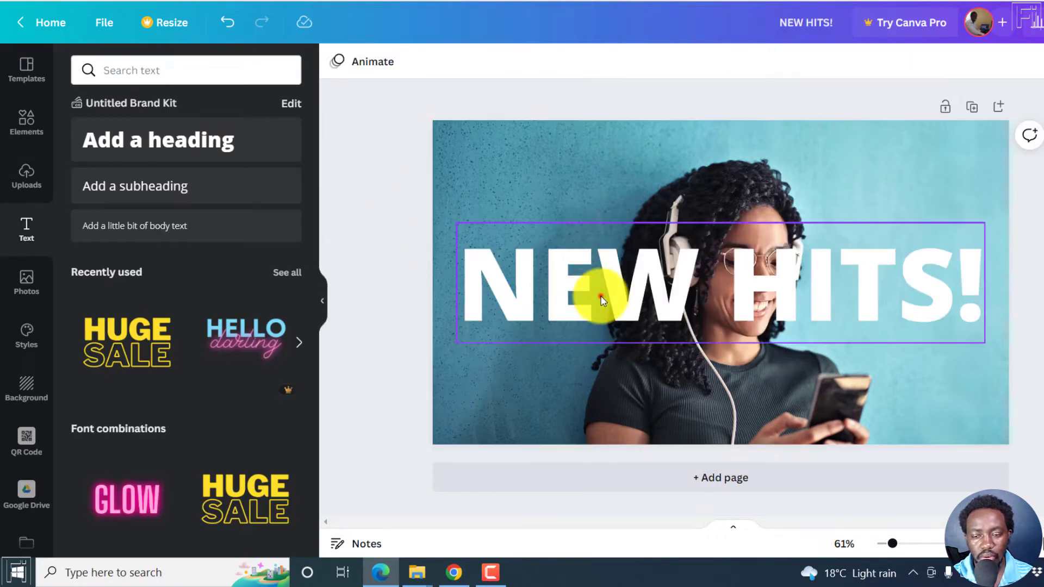
pyautogui.click(601, 296)
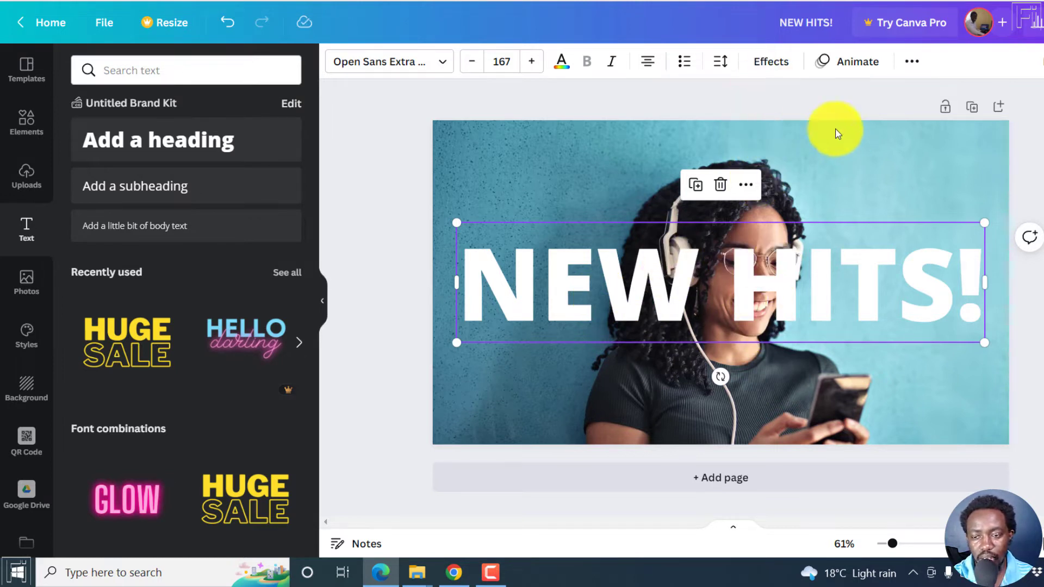
# Try a drop shadow on the NEW HITS! heading, then set the effect back to None.
pyautogui.click(781, 68)
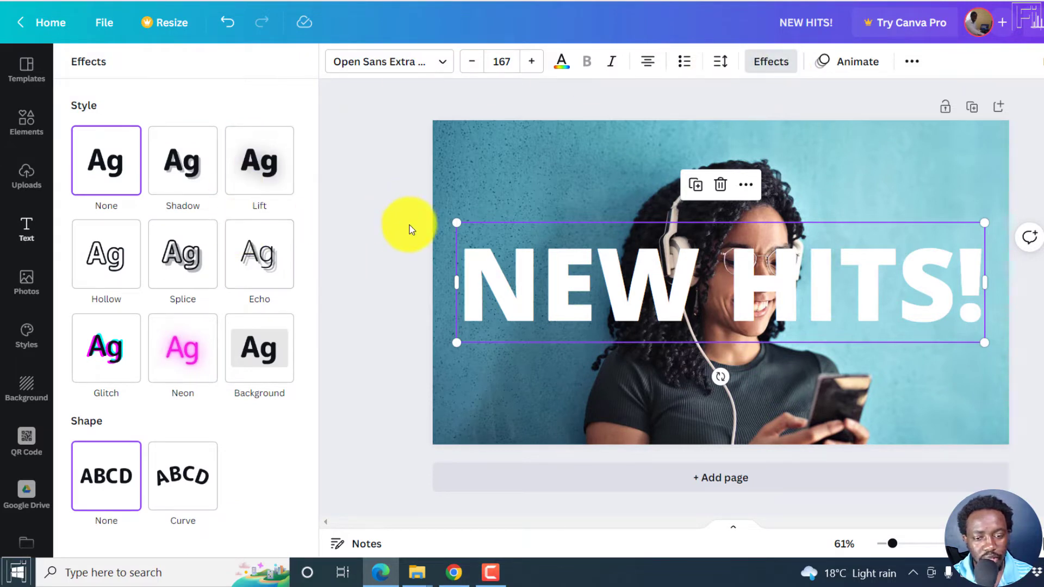
pyautogui.click(185, 170)
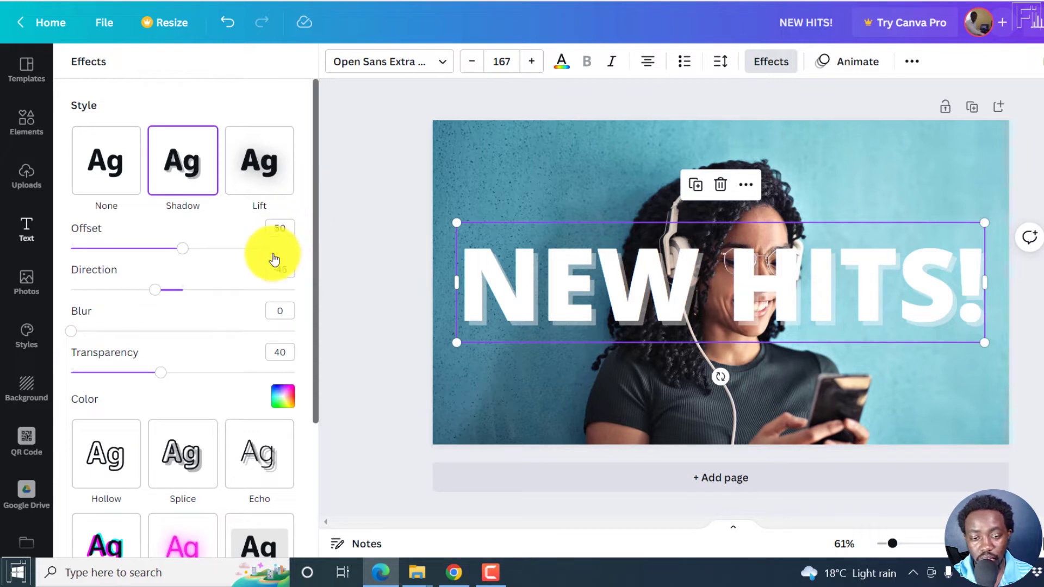
pyautogui.click(181, 163)
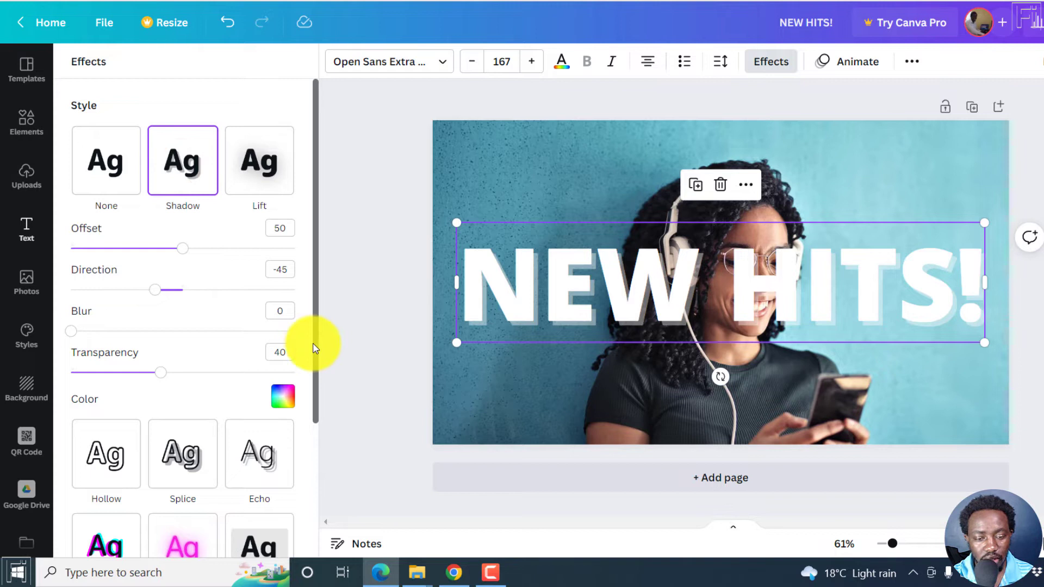
pyautogui.click(105, 162)
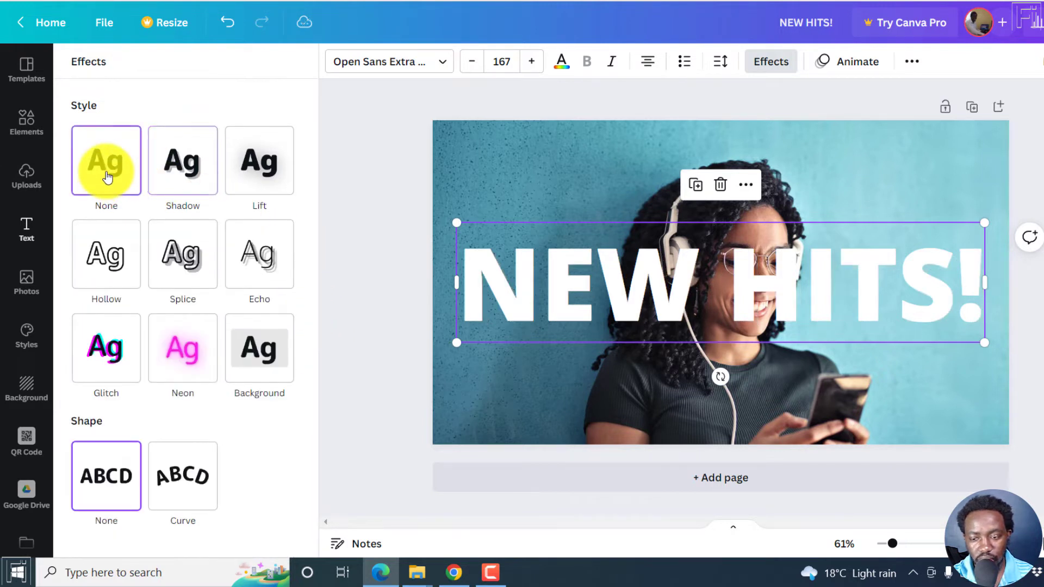
# Apply the Splice effect to the heading with its colour set to black.
pyautogui.click(182, 266)
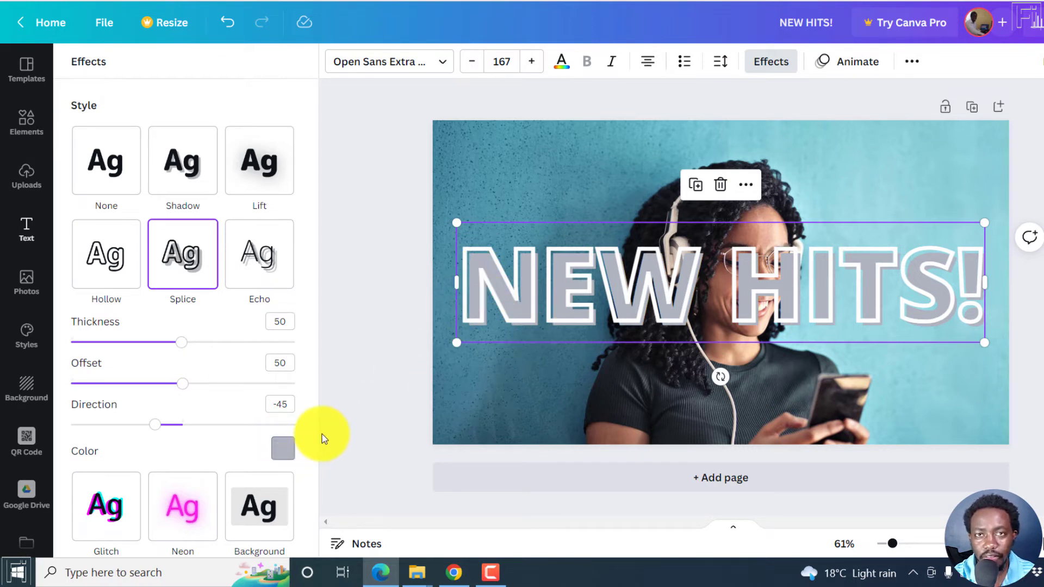
pyautogui.click(284, 452)
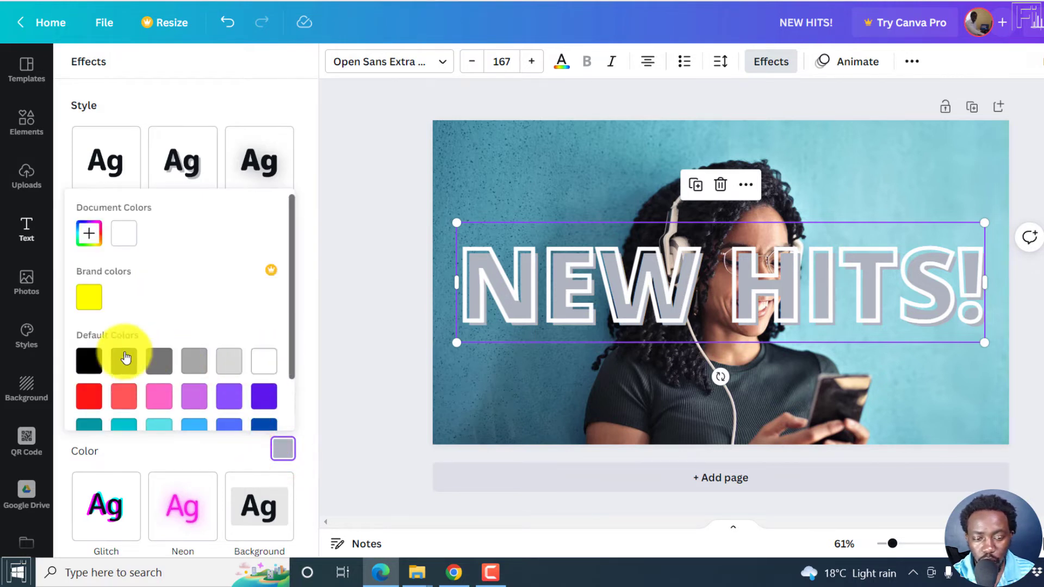
pyautogui.click(90, 362)
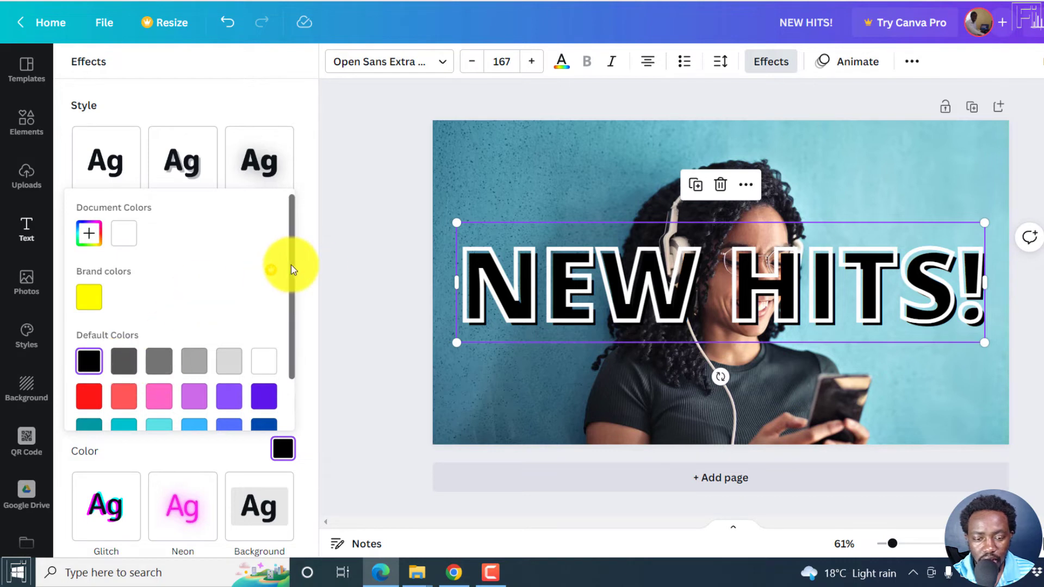
pyautogui.moveTo(291, 266); pyautogui.dragTo(290, 353)
pyautogui.click(243, 253)
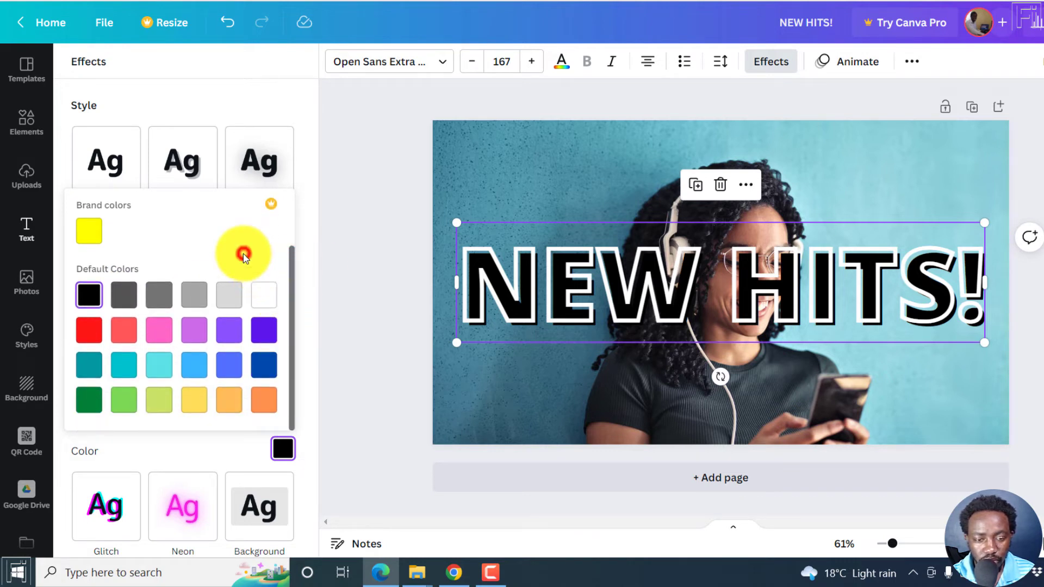
pyautogui.click(215, 443)
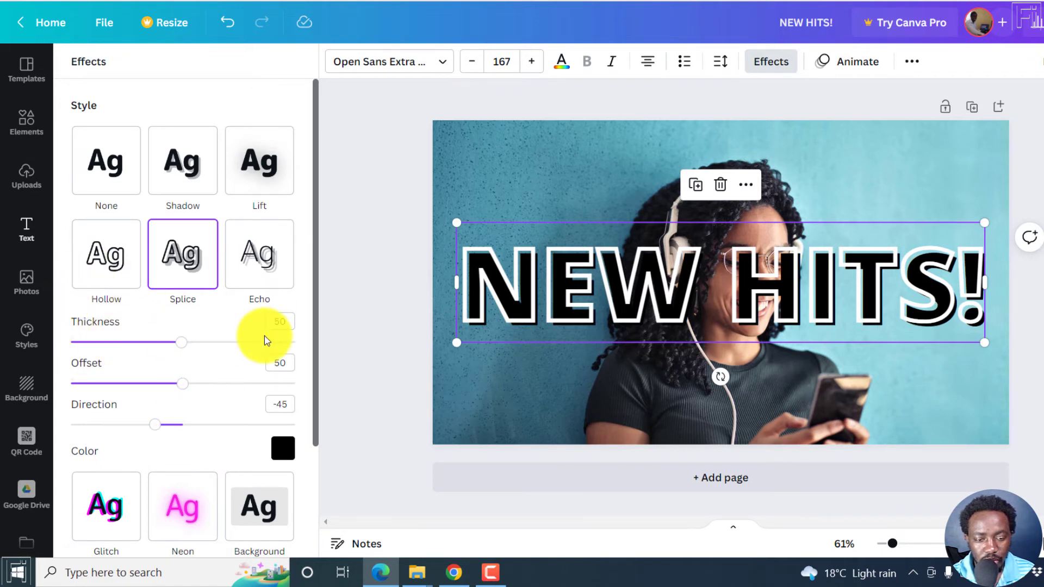
# Lower the Splice offset from 50 to about 16.
pyautogui.click(316, 336)
pyautogui.moveTo(316, 336); pyautogui.dragTo(316, 354)
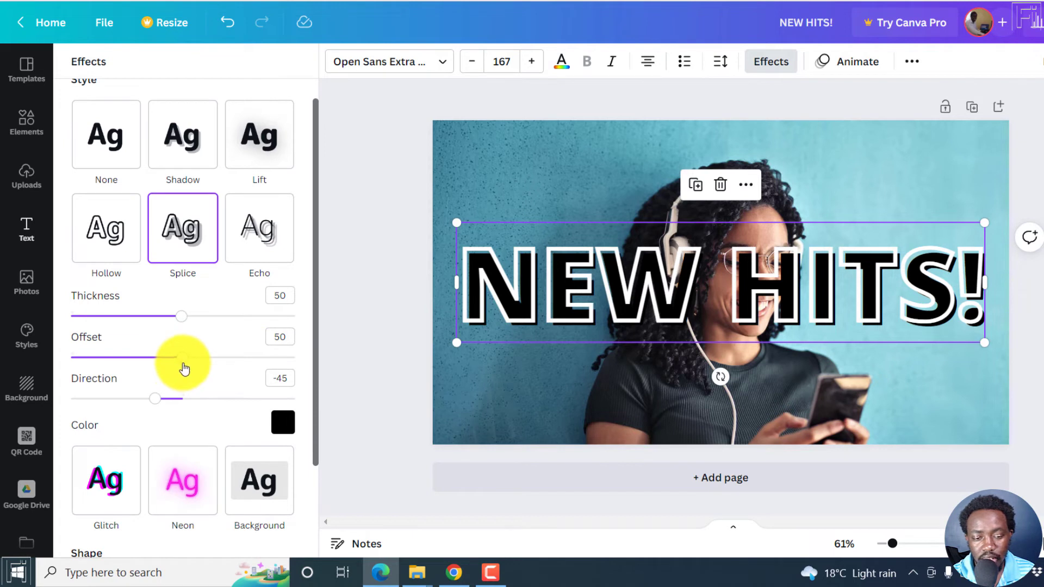
pyautogui.moveTo(185, 365); pyautogui.dragTo(135, 366)
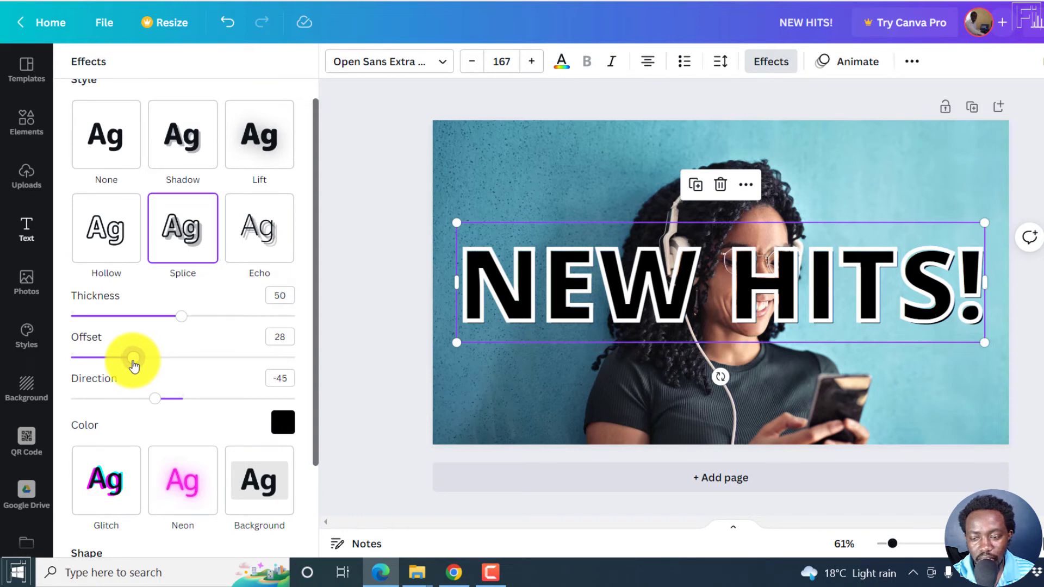
pyautogui.moveTo(132, 367); pyautogui.dragTo(127, 368)
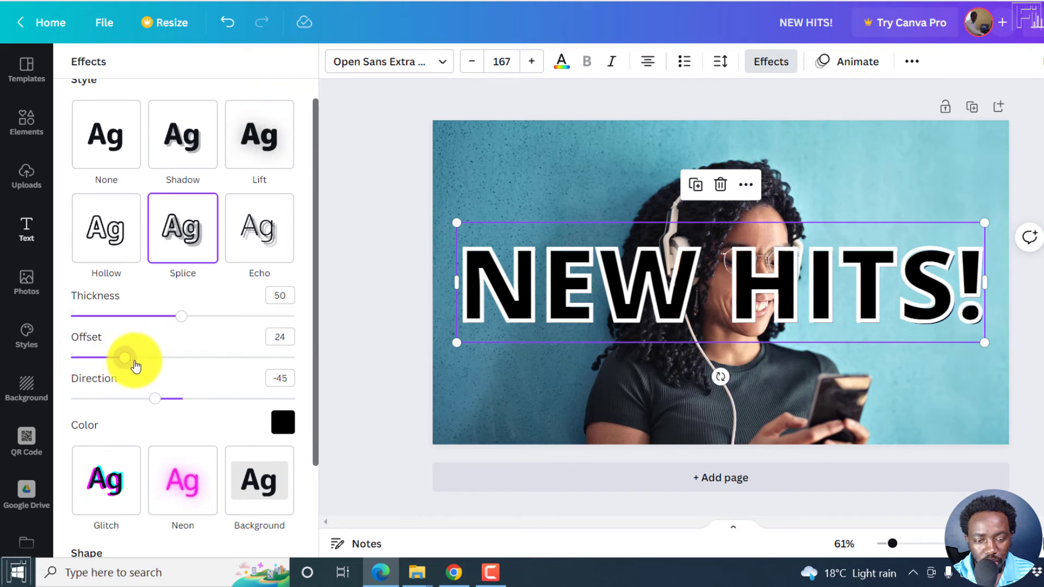
pyautogui.moveTo(124, 357); pyautogui.dragTo(108, 360)
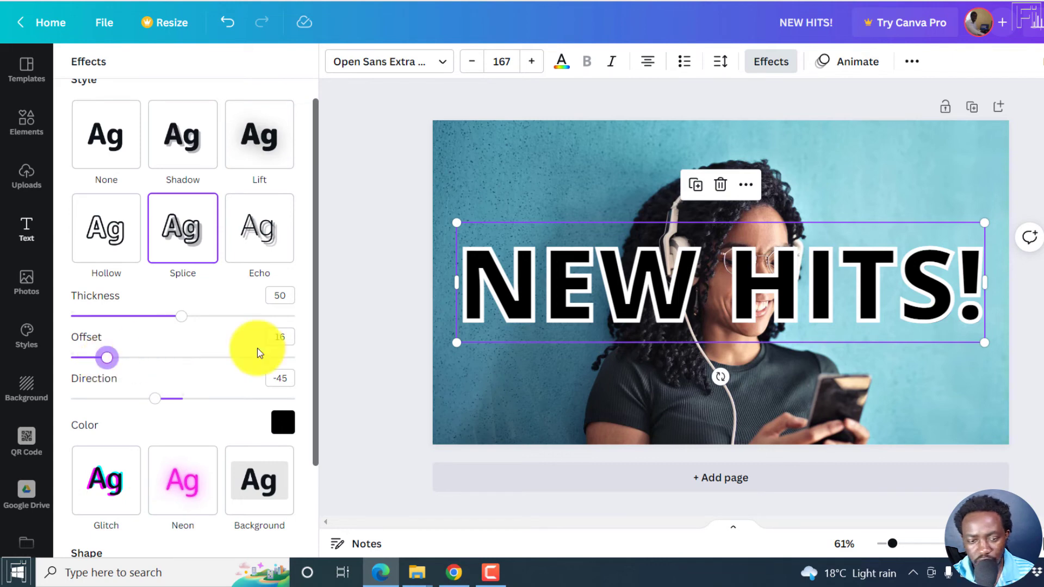
# Deselect the heading, then reposition NEW HITS! back across the photo's middle.
pyautogui.click(351, 312)
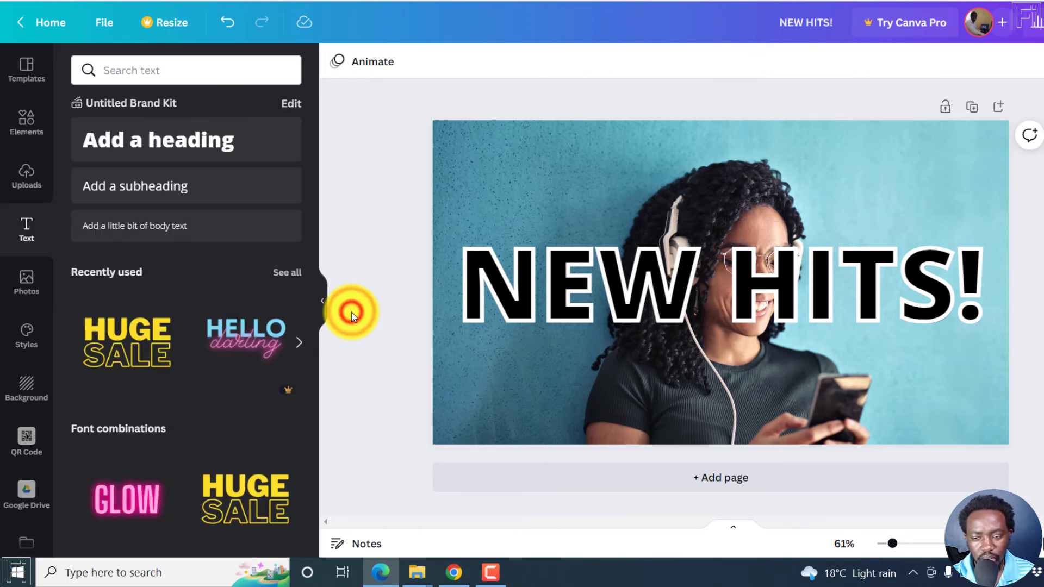
pyautogui.moveTo(752, 258); pyautogui.dragTo(727, 313)
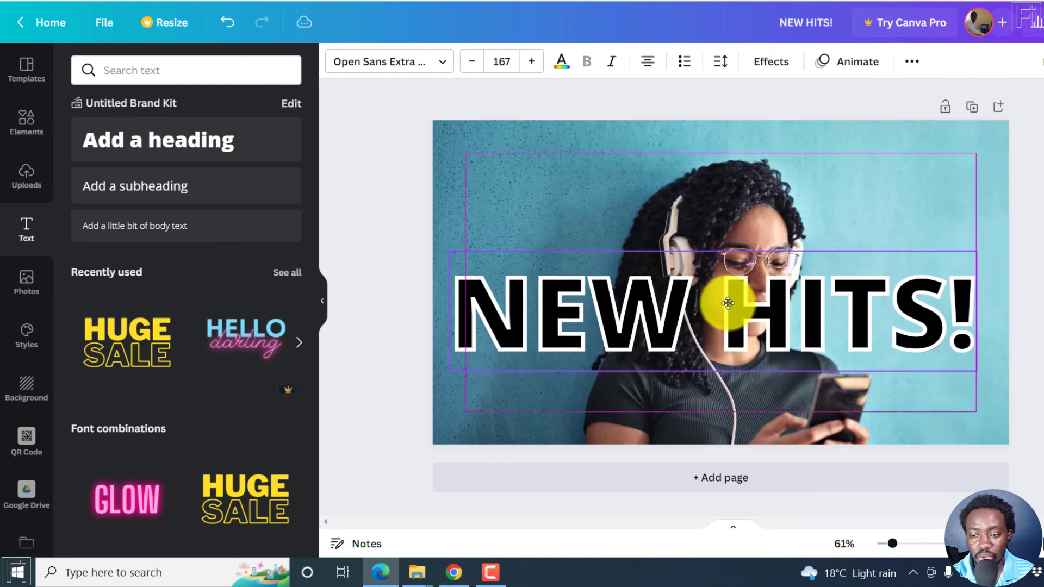
pyautogui.moveTo(728, 312); pyautogui.dragTo(731, 270)
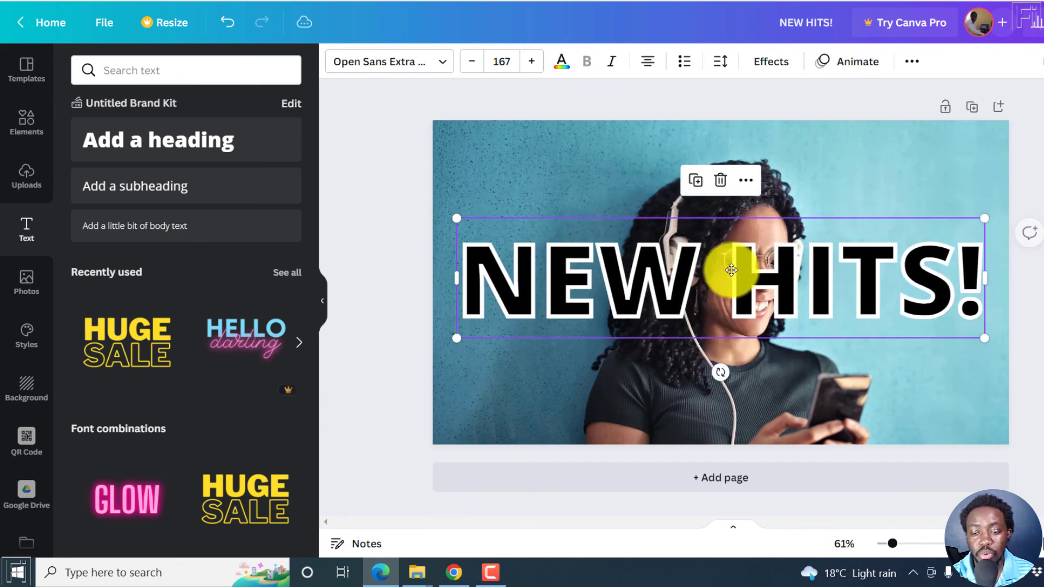